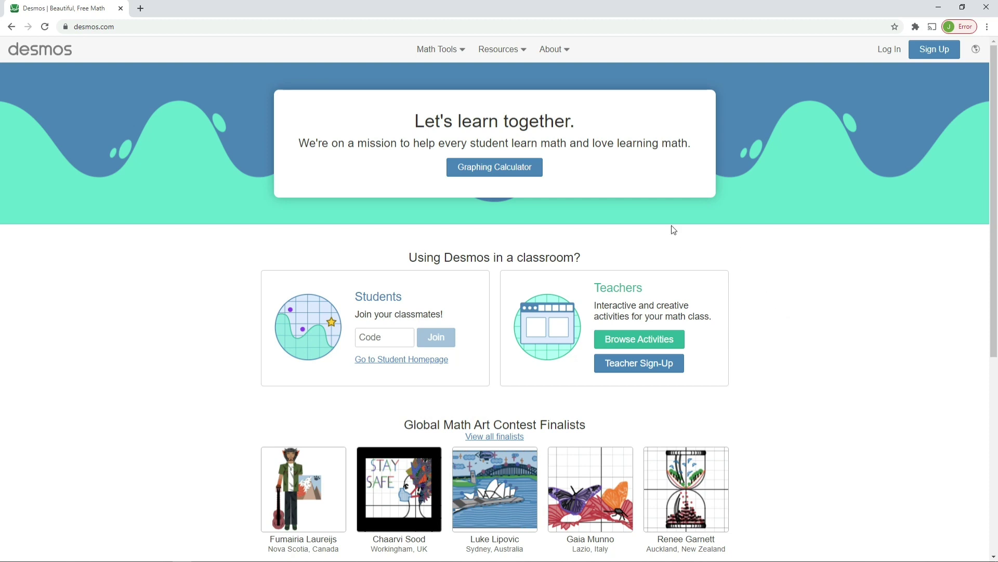
Open a blank graphing calculator and switch its angle mode to Degrees
left_click(498, 171)
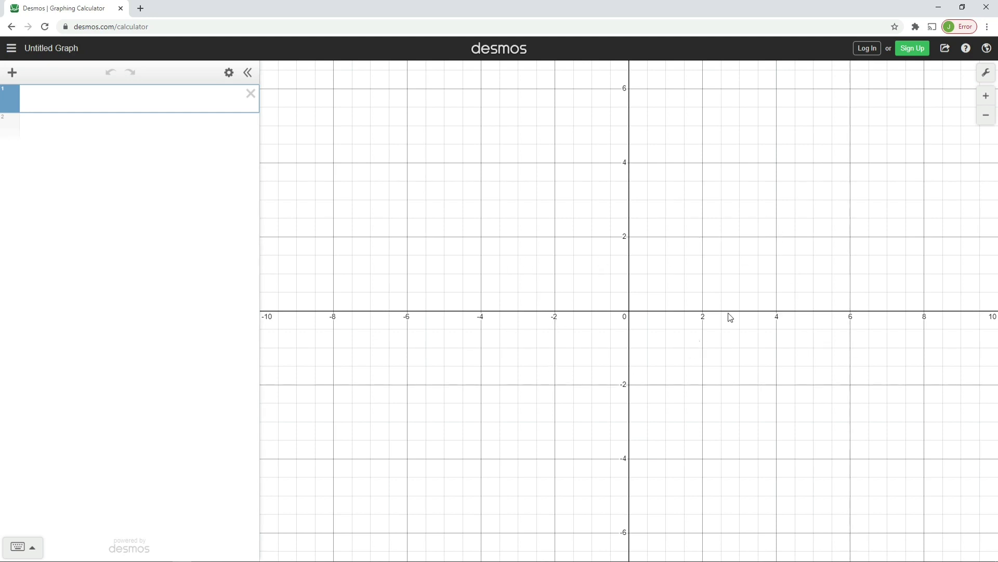
left_click(988, 75)
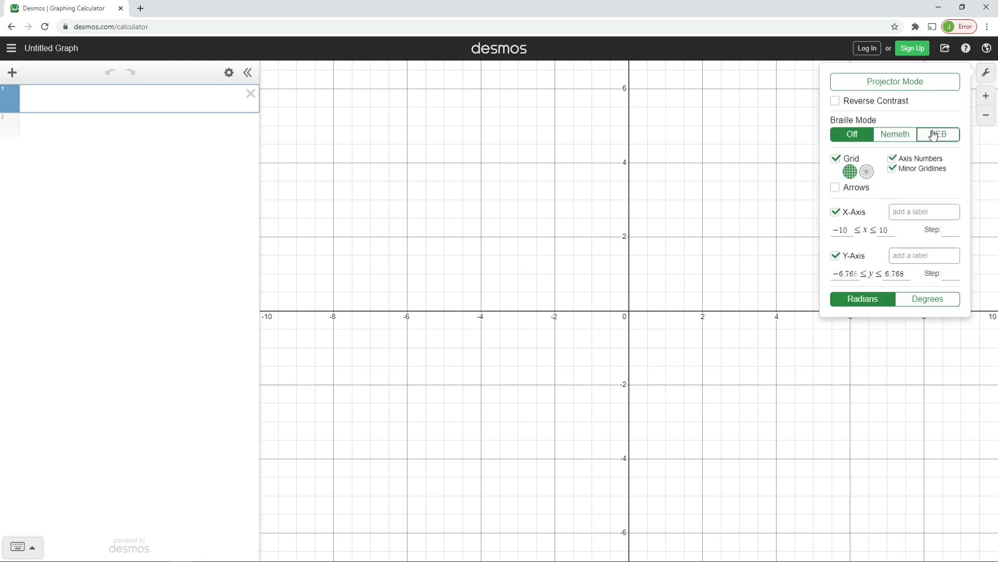
left_click(928, 301)
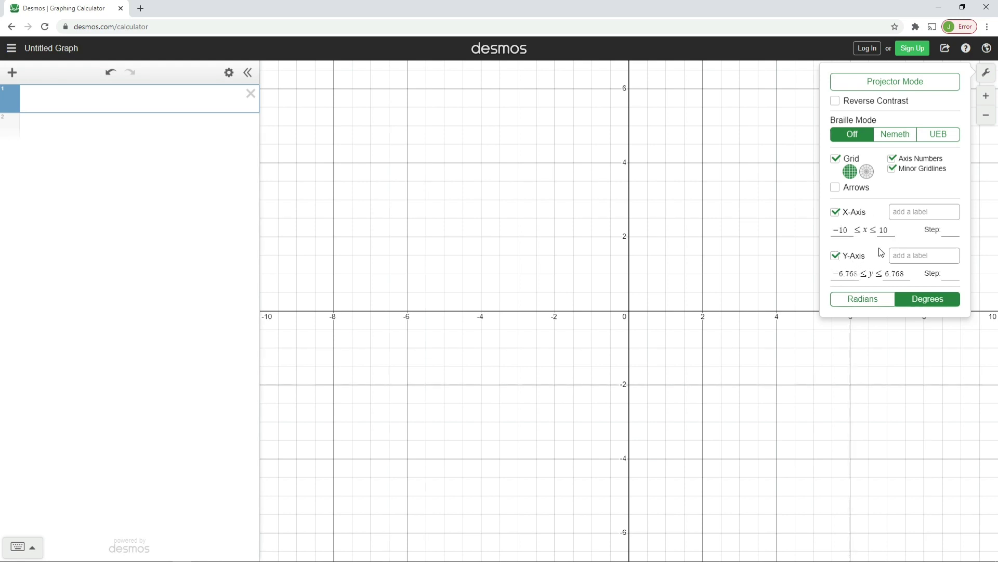
Set the x-axis maximum to 800 in Graph Settings and close the panel
left_click(853, 228)
type("800")
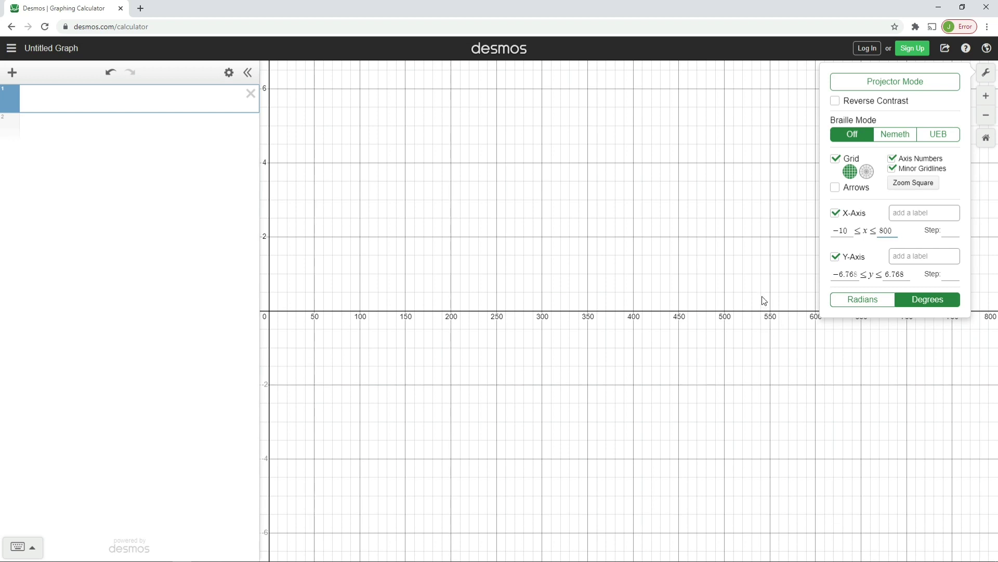
left_click(767, 257)
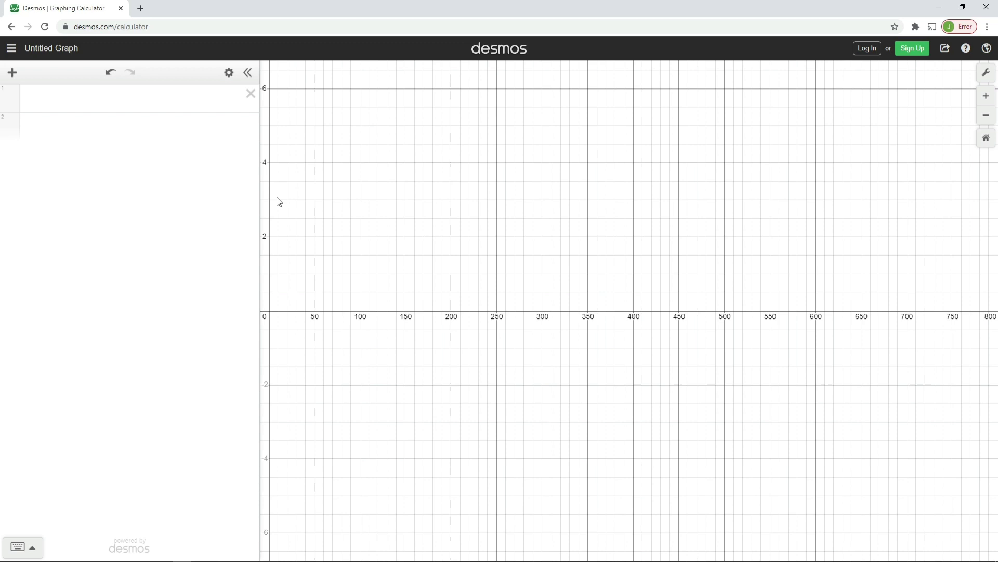
Graph y = sin x in row 1, briefly trying coefficients 2 and 3 before removing them
left_click(128, 97)
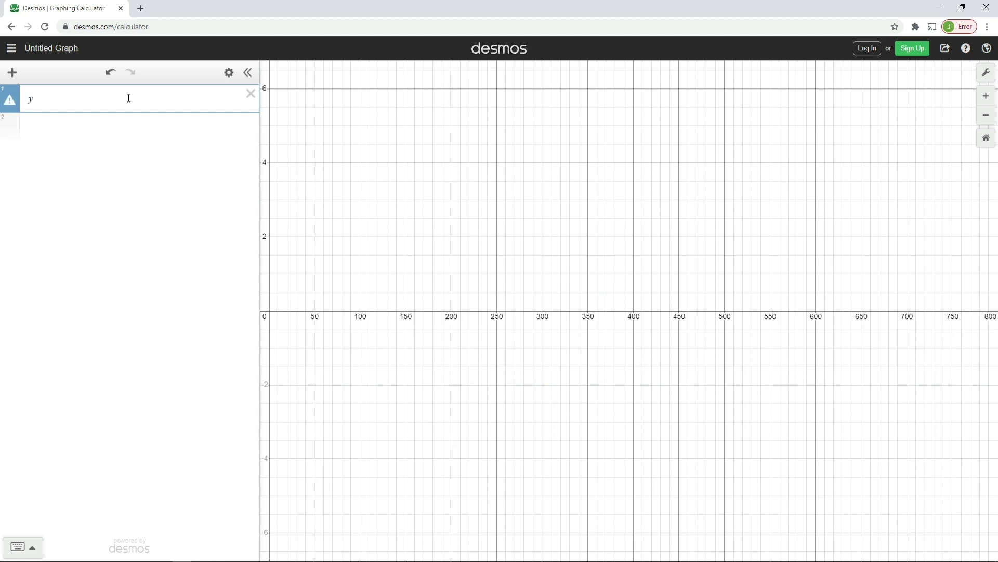
type("y = sin x")
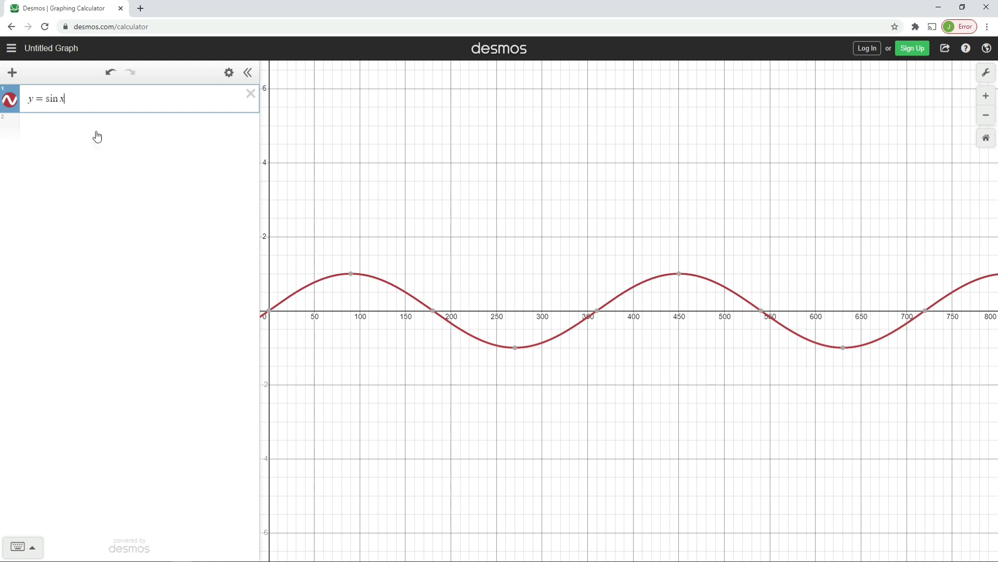
left_click(47, 98)
type("2")
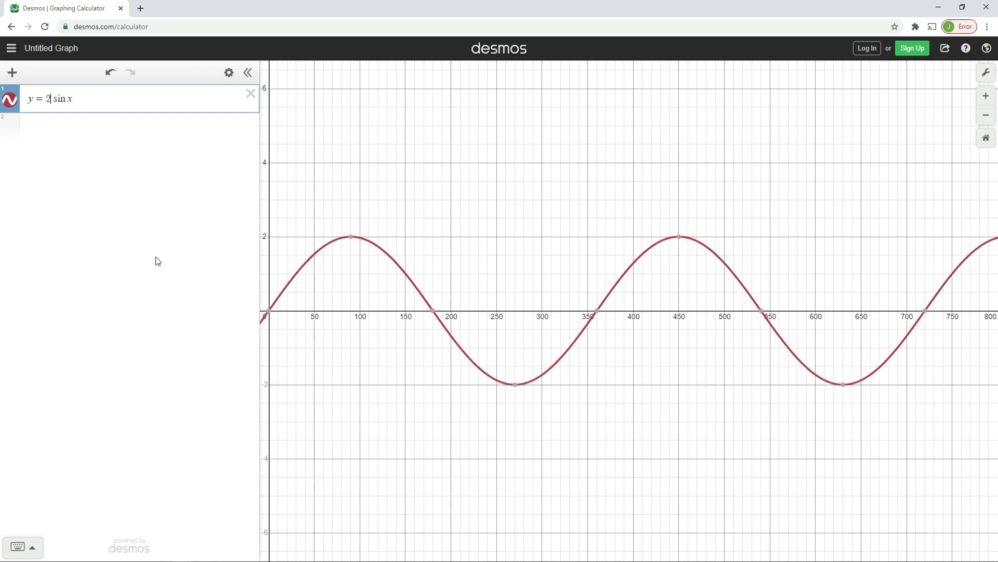
key("BackSpace")
type("3")
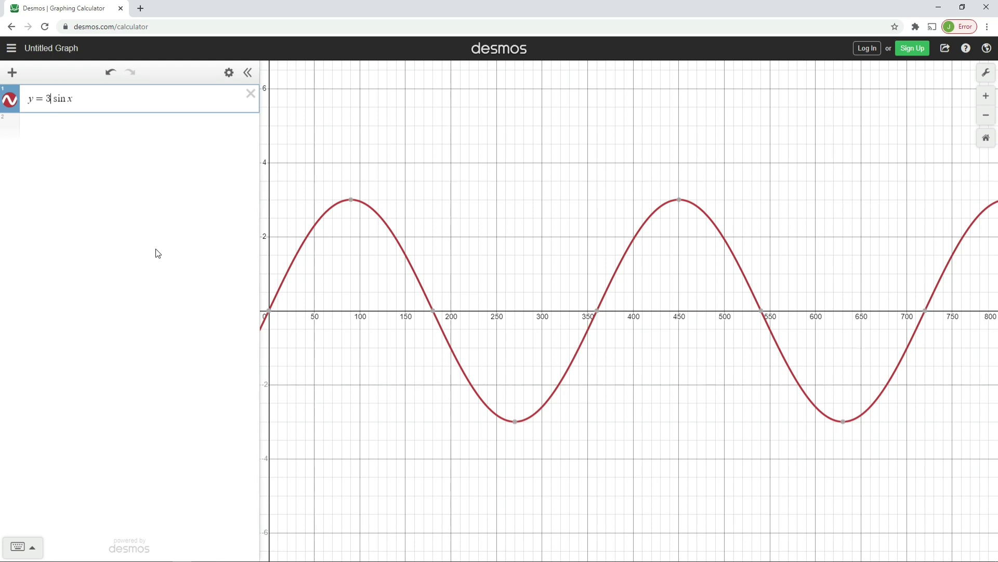
key("BackSpace")
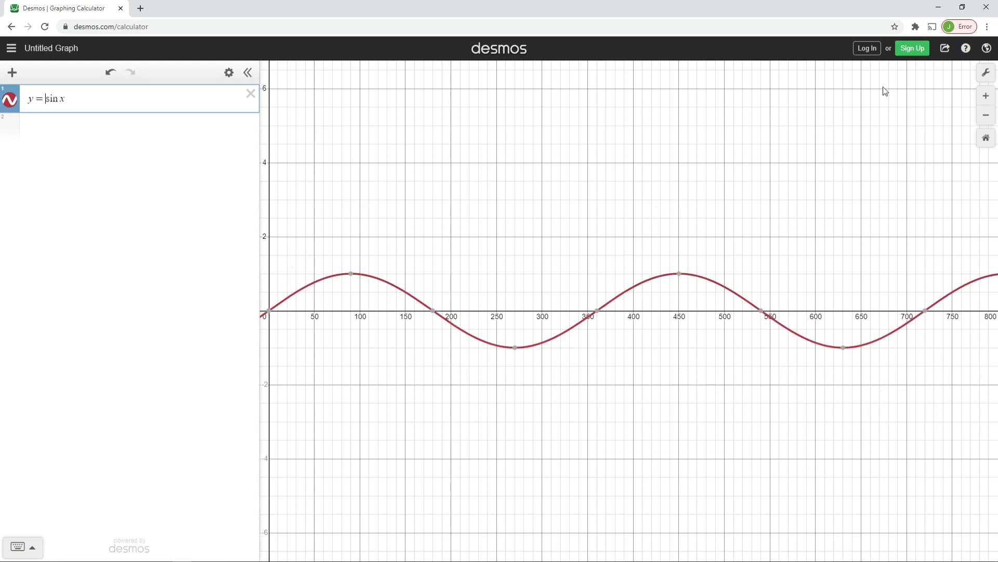
left_click(986, 72)
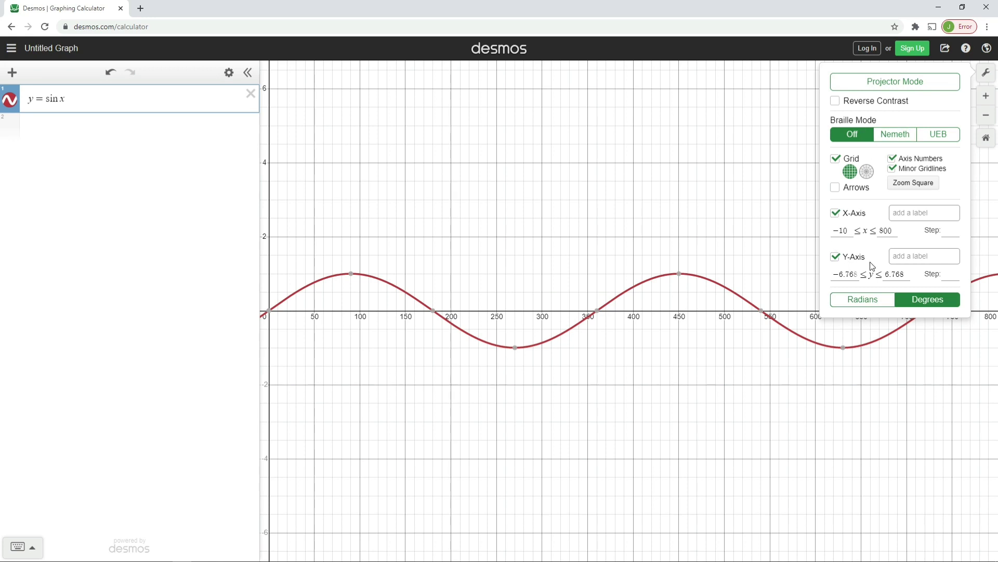
Set the y-axis bounds to −2 and 2, then close the settings
left_click(856, 275)
double_click(840, 275)
type("2")
left_click(879, 274)
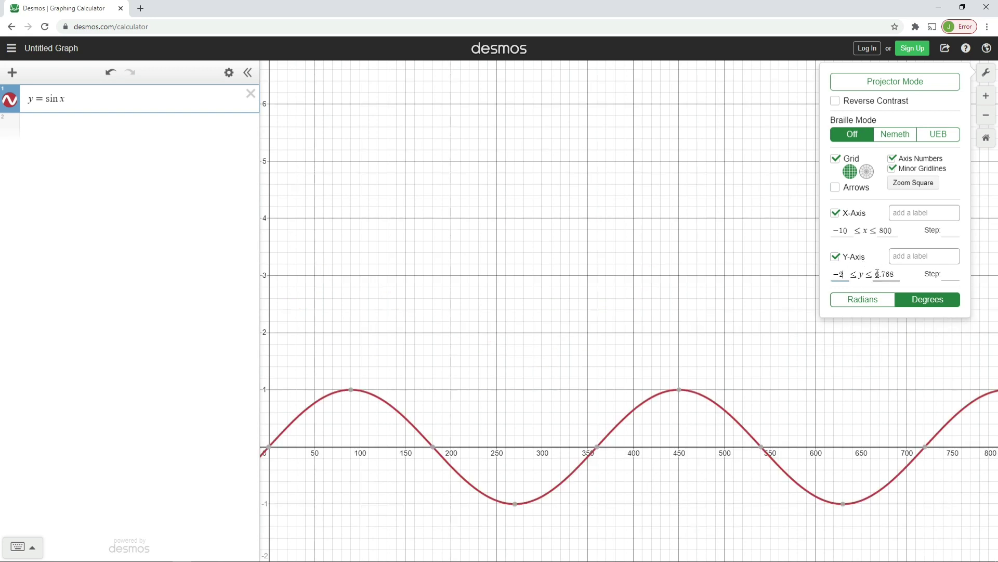
double_click(878, 274)
type("2")
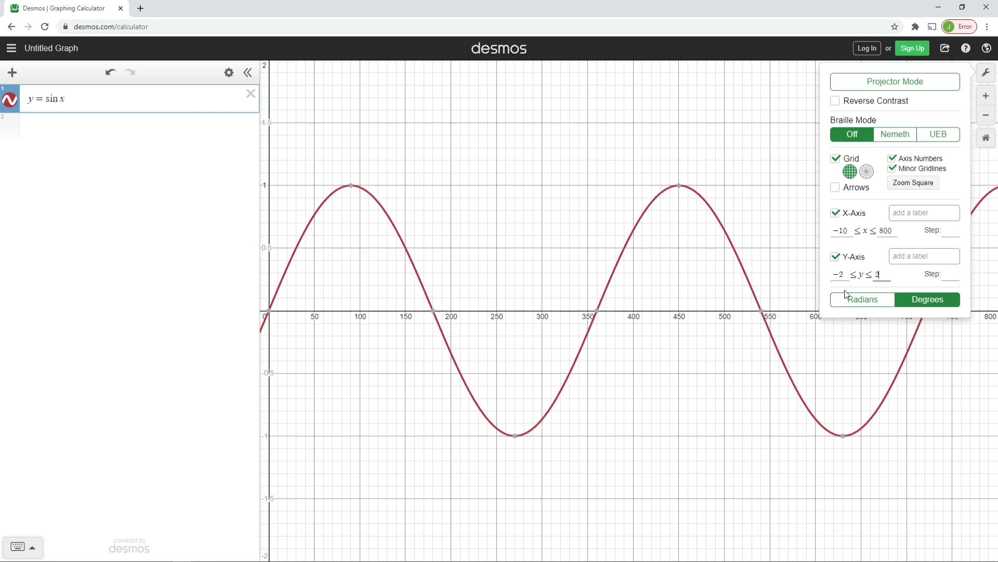
left_click(710, 378)
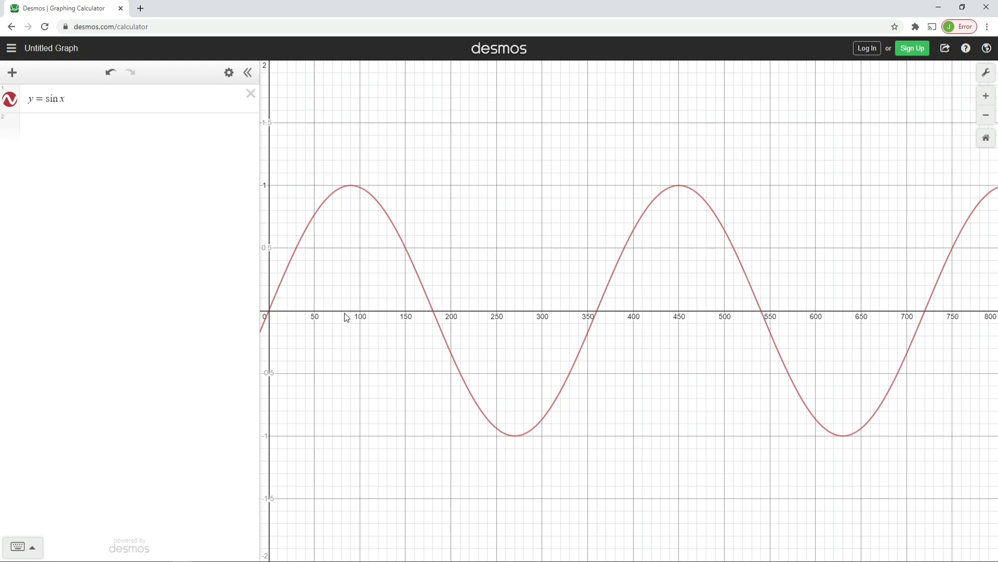
Begin the second equation in row 2 as y = sin(x + a)
left_click(47, 134)
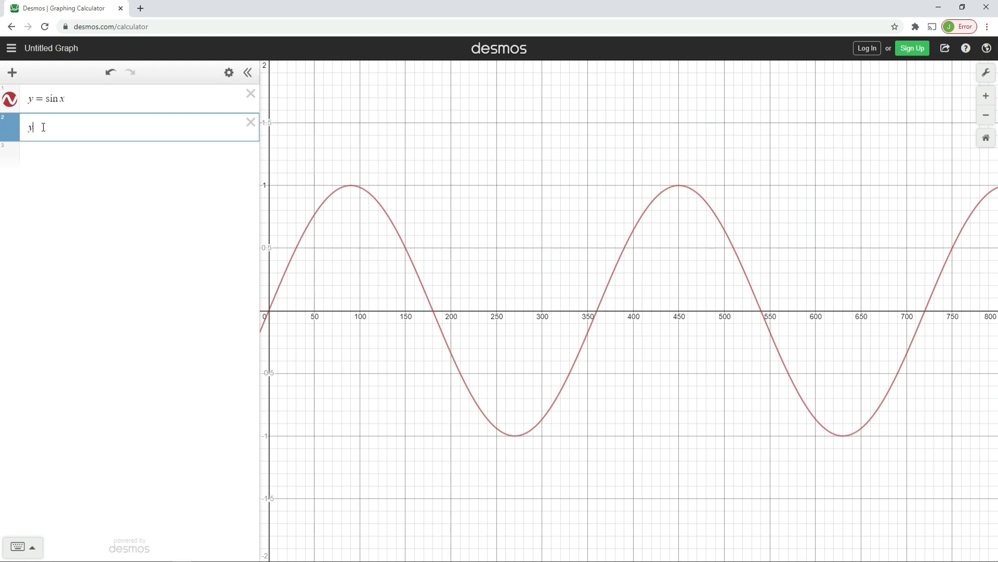
type("= sin x")
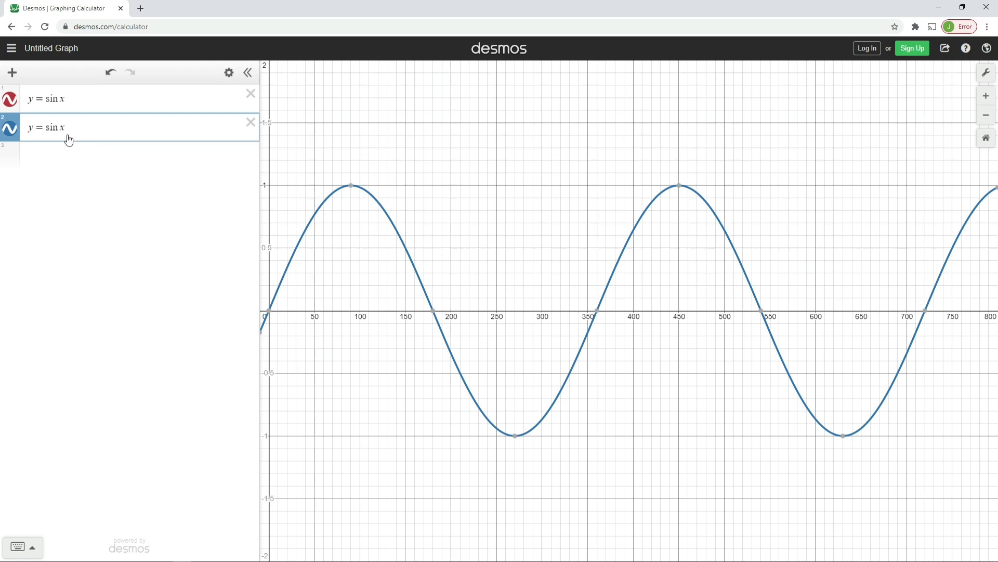
key("ctrl+z")
type("(x ")
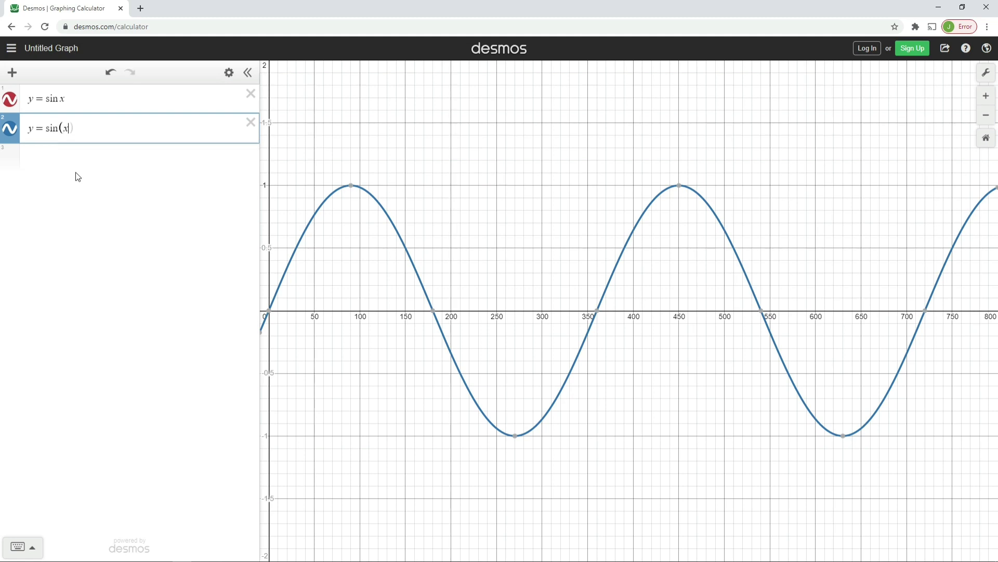
type("+ a")
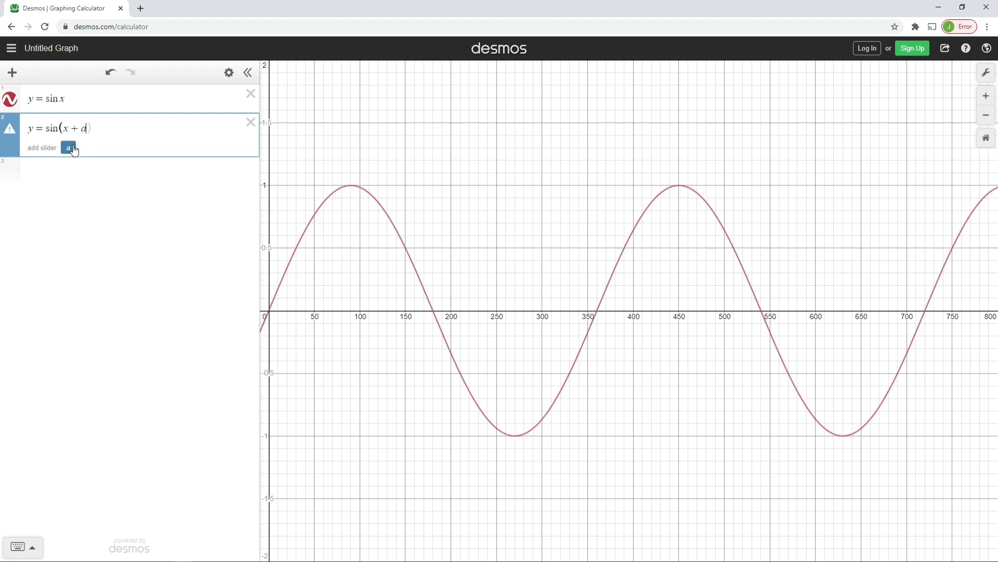
Add a slider for a, test it by dragging, then return it to −10
left_click(69, 149)
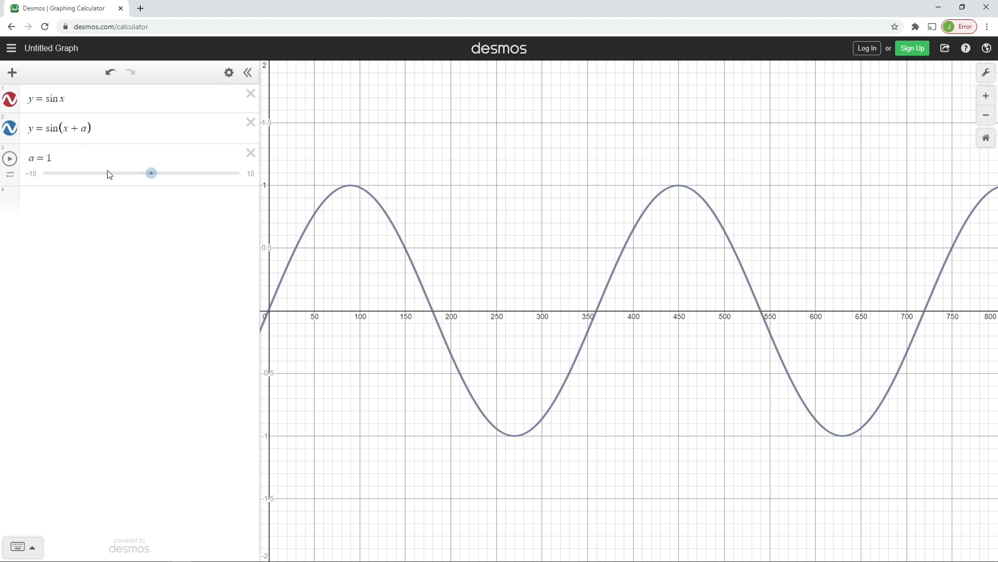
left_click_drag(152, 178, 183, 180)
mouse_move(231, 179)
left_mouse_down()
mouse_move(20, 205)
mouse_move(143, 188)
mouse_move(100, 181)
mouse_move(226, 176)
mouse_move(51, 176)
mouse_move(188, 173)
mouse_move(41, 177)
mouse_move(240, 171)
left_mouse_up()
key("ctrl+z")
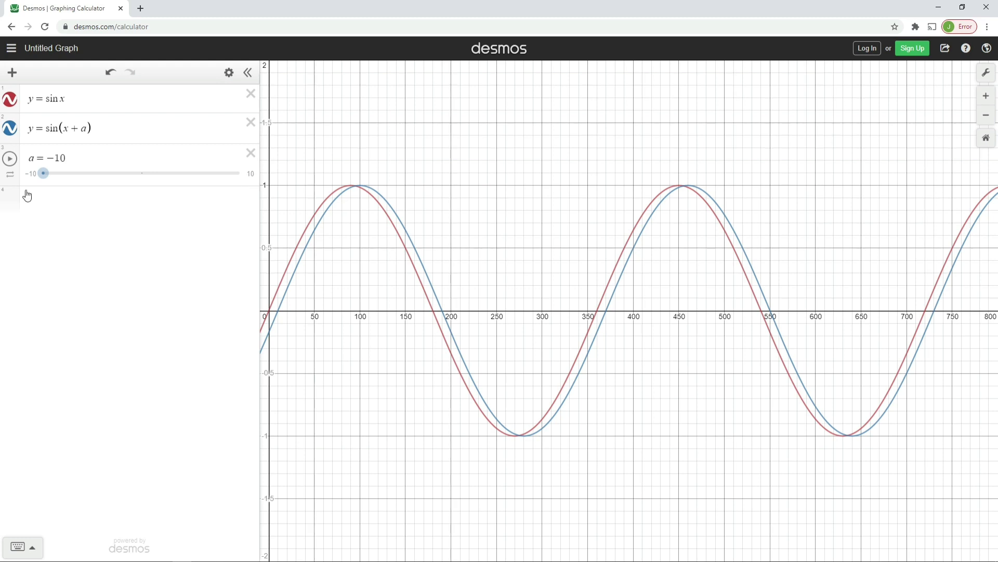
Set the a slider's range to −90 through 90
left_click(31, 174)
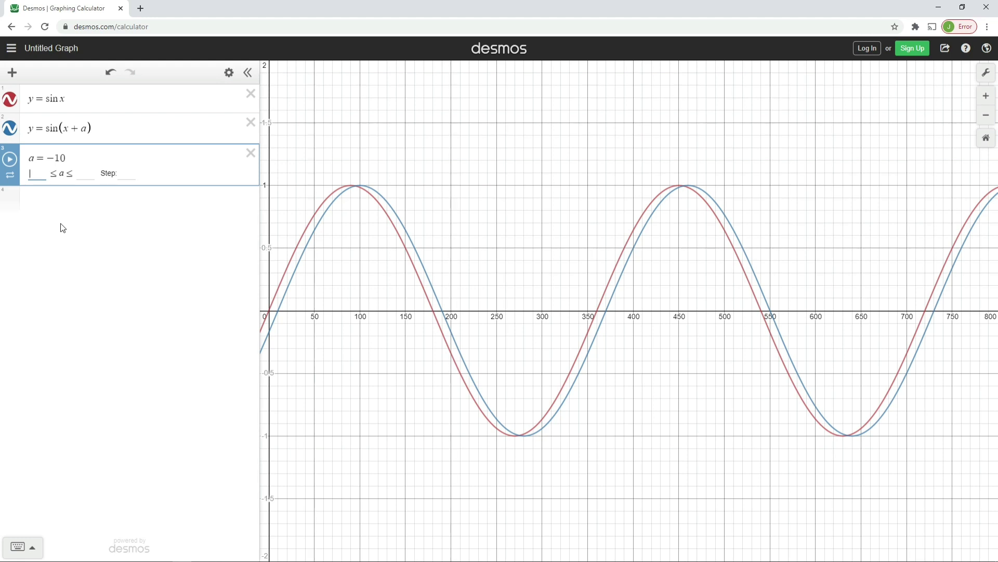
type("-90")
key("Tab")
left_click(205, 217)
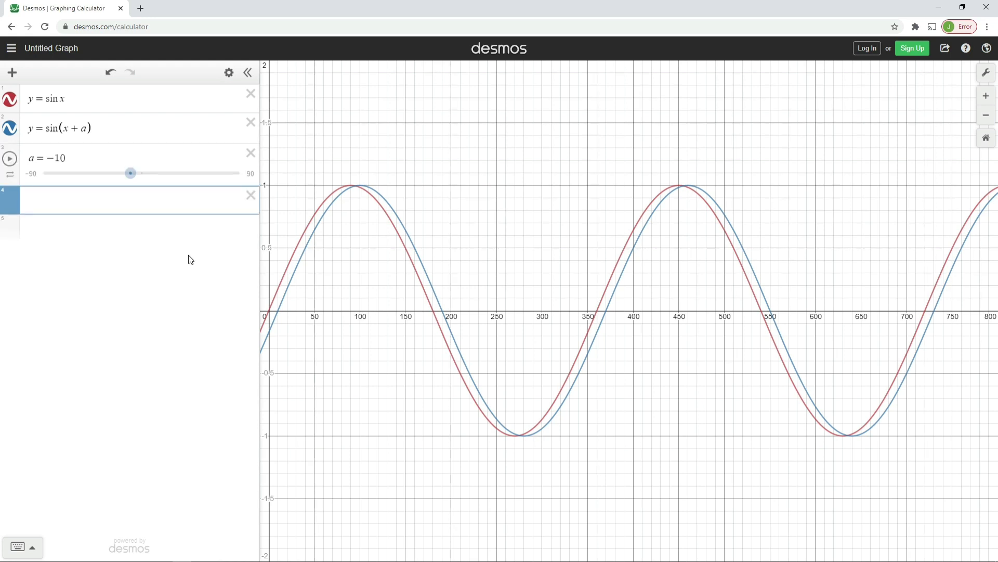
Drag a up to 90, down to −90, then leave it at 0
left_click_drag(131, 173, 252, 177)
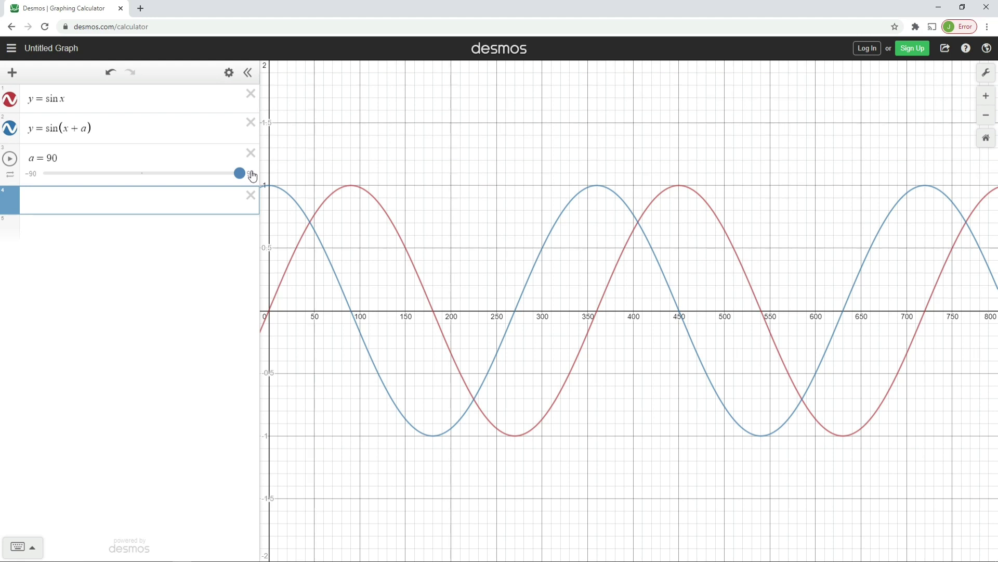
left_click_drag(253, 176, 9, 179)
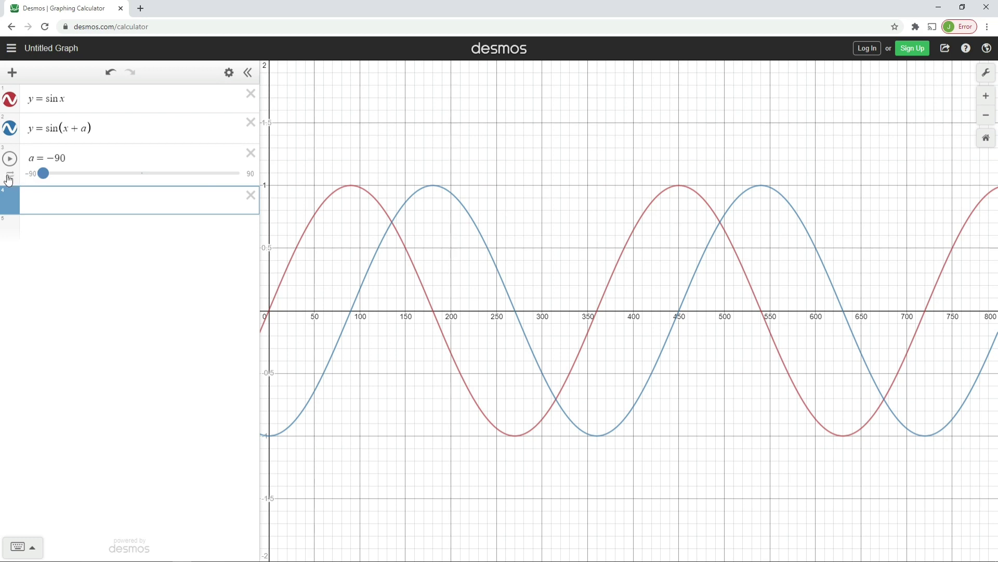
left_click_drag(8, 179, 143, 178)
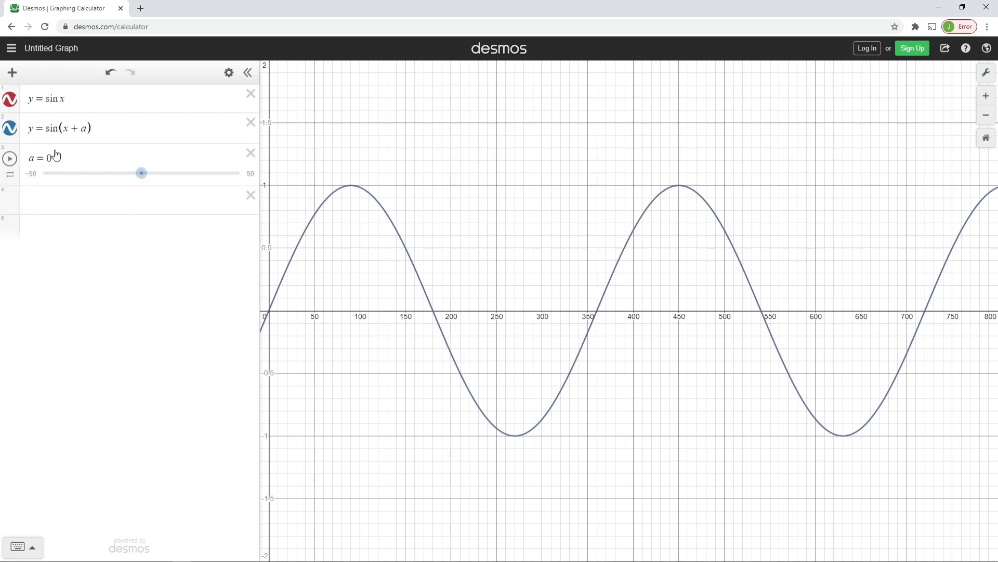
Replace a with 60.5 and swap the plus for a minus, giving y = sin(x − 60.5)
double_click(82, 128)
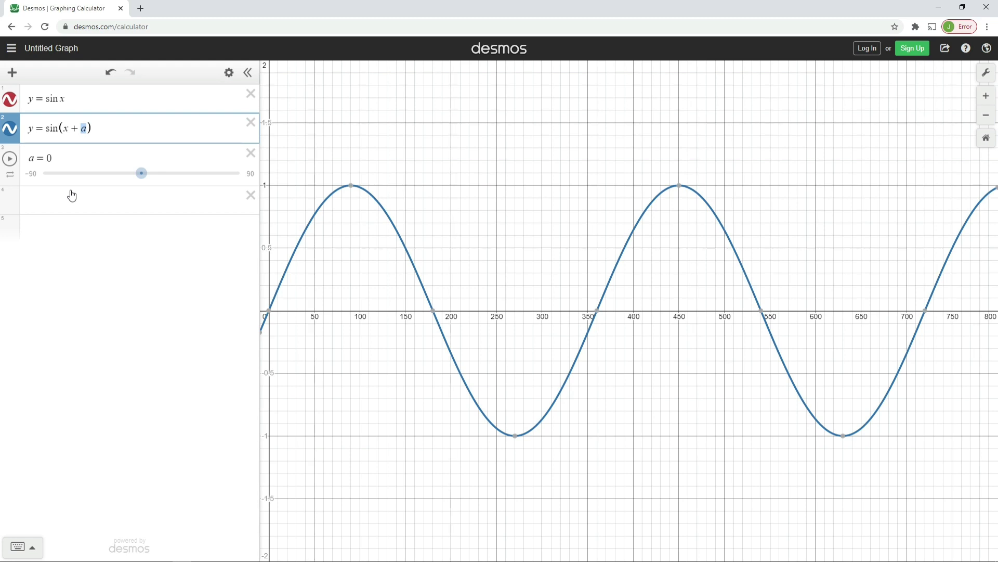
type("60.")
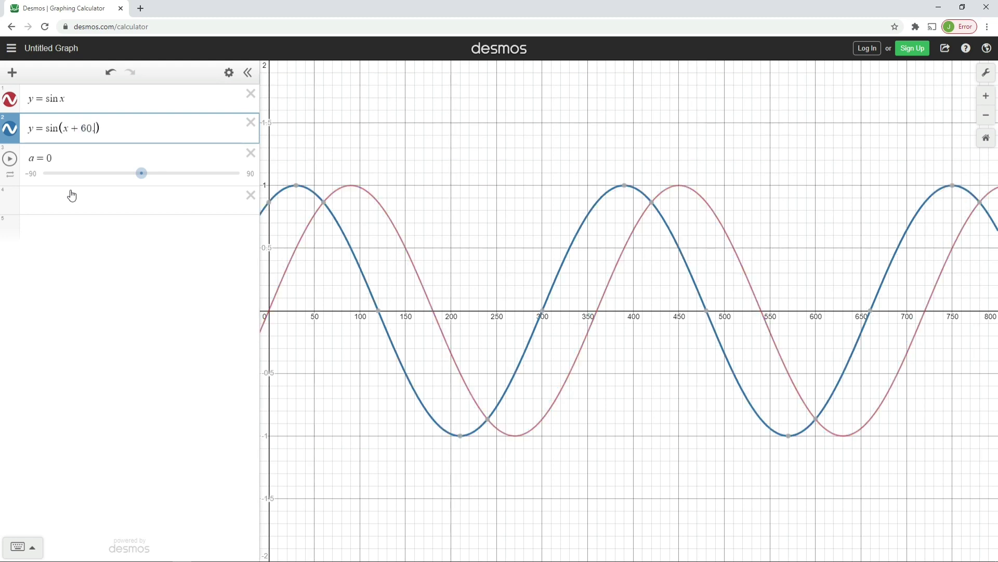
type("5")
left_click(276, 201)
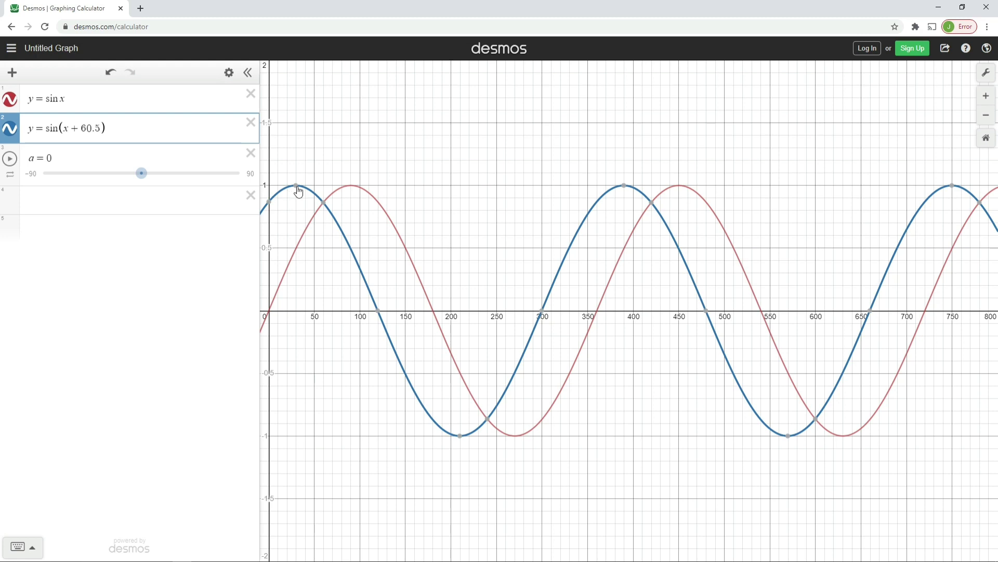
mouse_move(302, 193)
left_click(82, 129)
key("BackSpace")
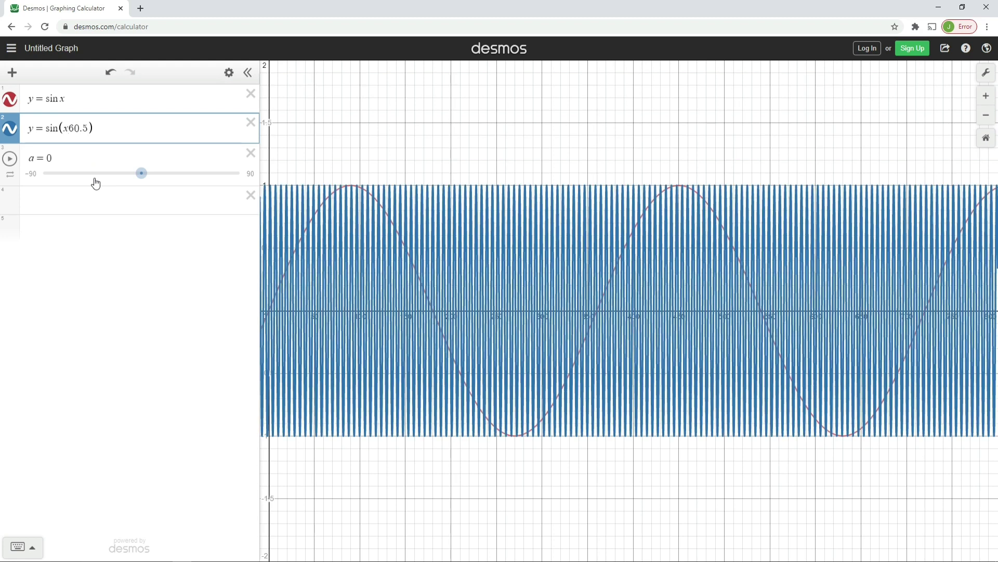
type("-")
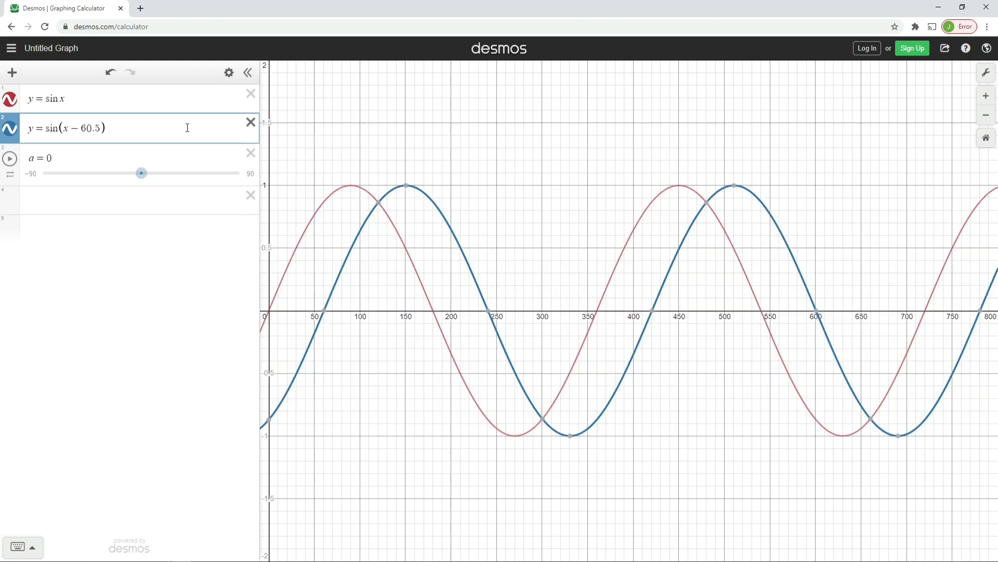
Pin the (720, 0) and (0, 0) intercept labels on the y = sin x curve
mouse_move(407, 192)
mouse_move(906, 443)
left_click(927, 315)
left_click(926, 312)
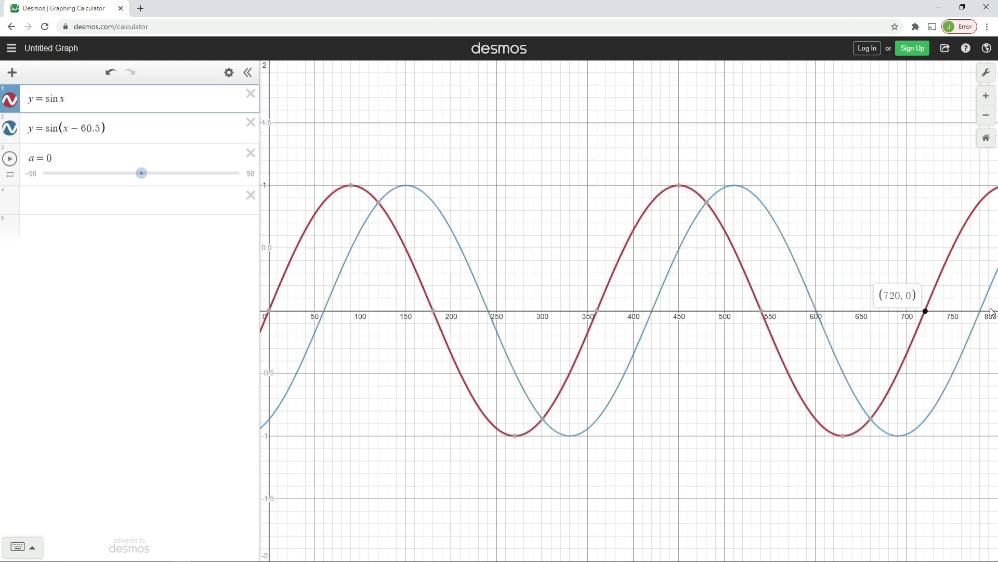
left_click(270, 312)
In Graph Settings, change the x-axis range from -10–800 to 0–720
left_click(986, 73)
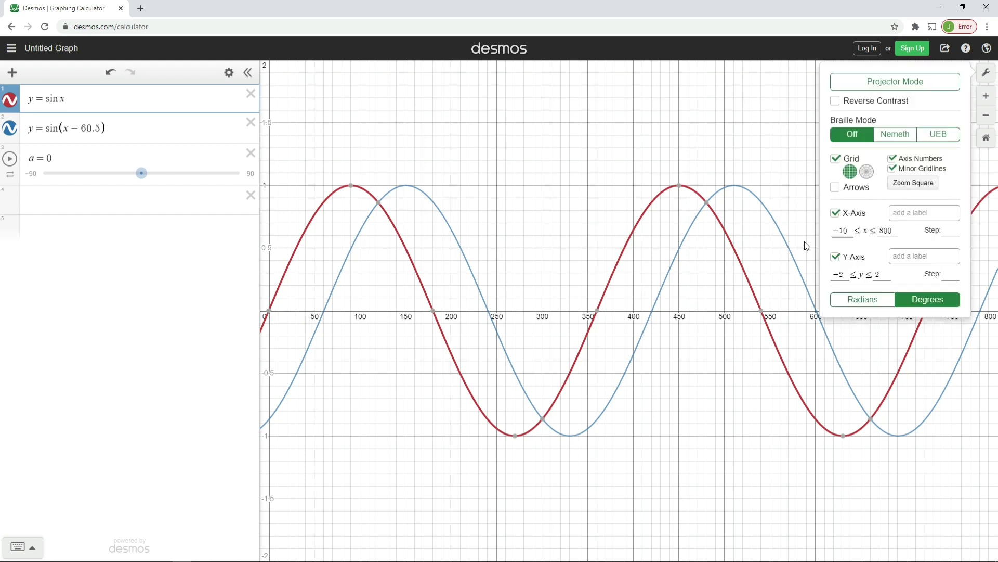
left_click_drag(848, 228, 811, 231)
type("0")
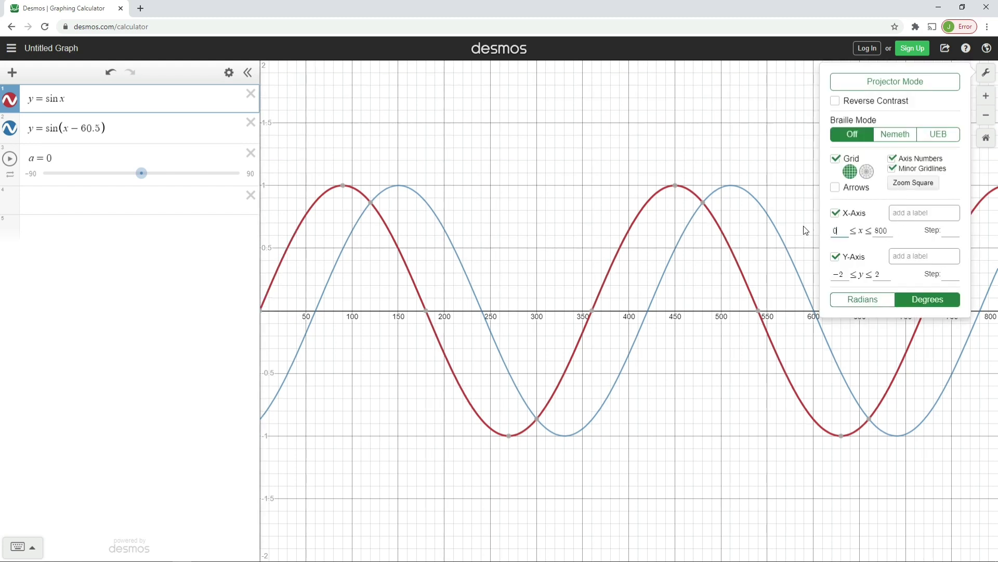
left_click_drag(876, 232, 908, 238)
type("720")
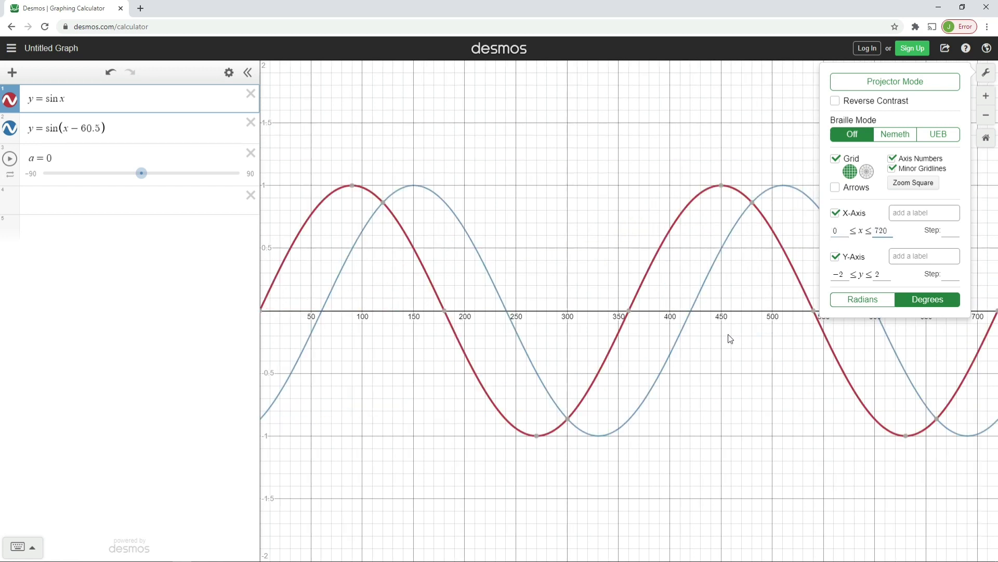
left_click(757, 488)
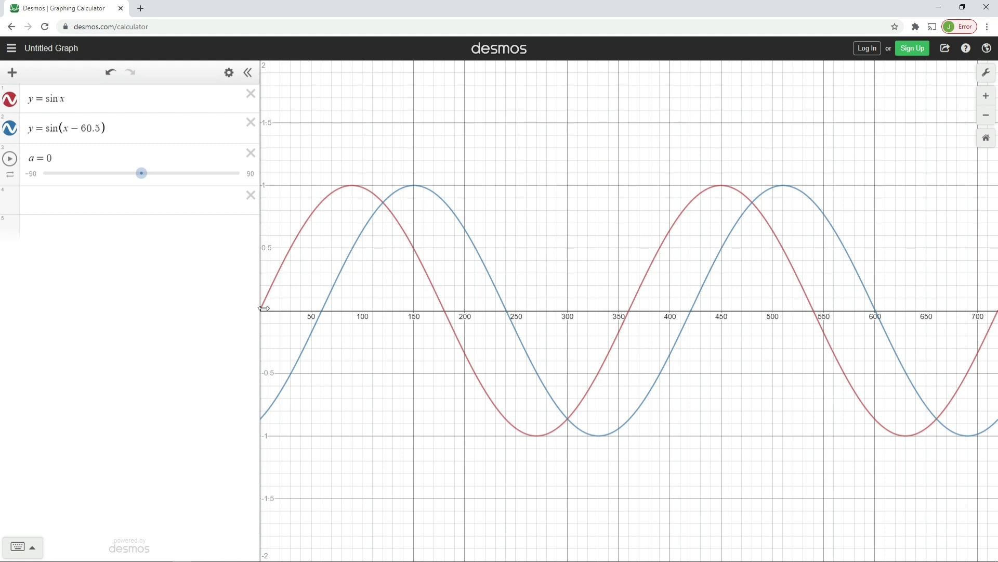